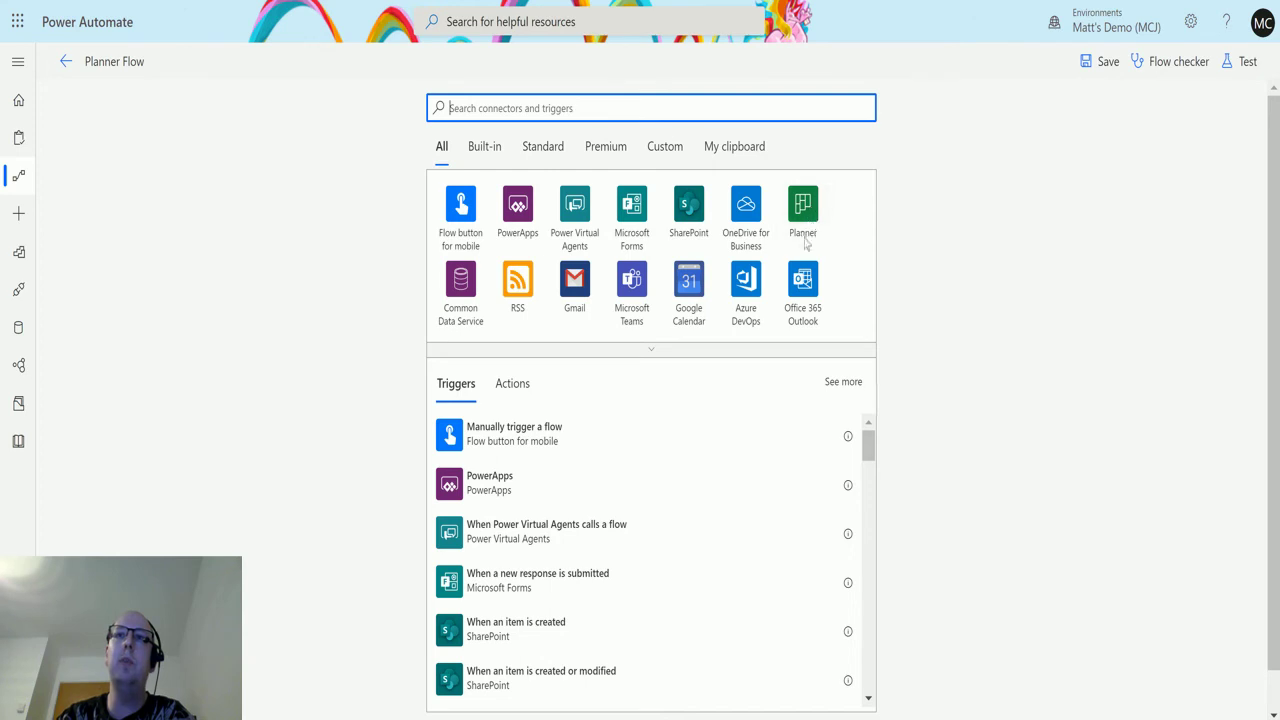
Start the flow with the Planner trigger 'When a task is assigned to me'
{"action": "left_click", "coordinate": [804, 213]}
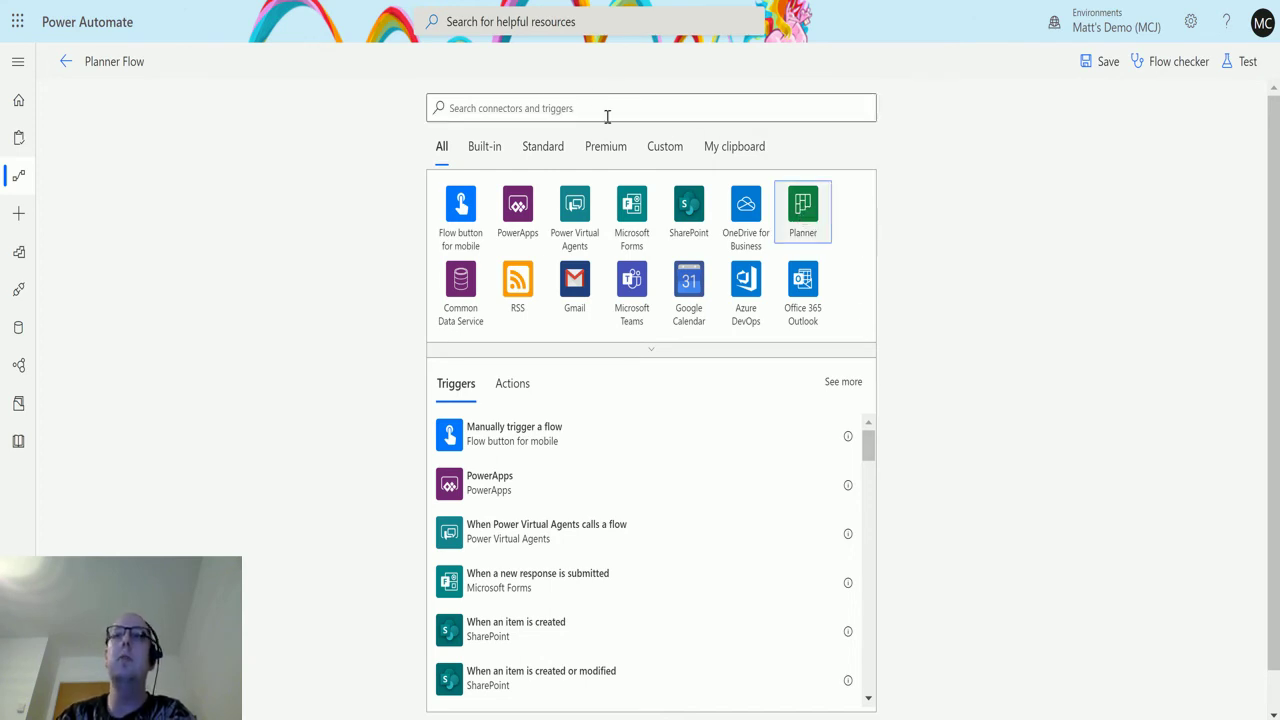
{"action": "left_click", "coordinate": [803, 213]}
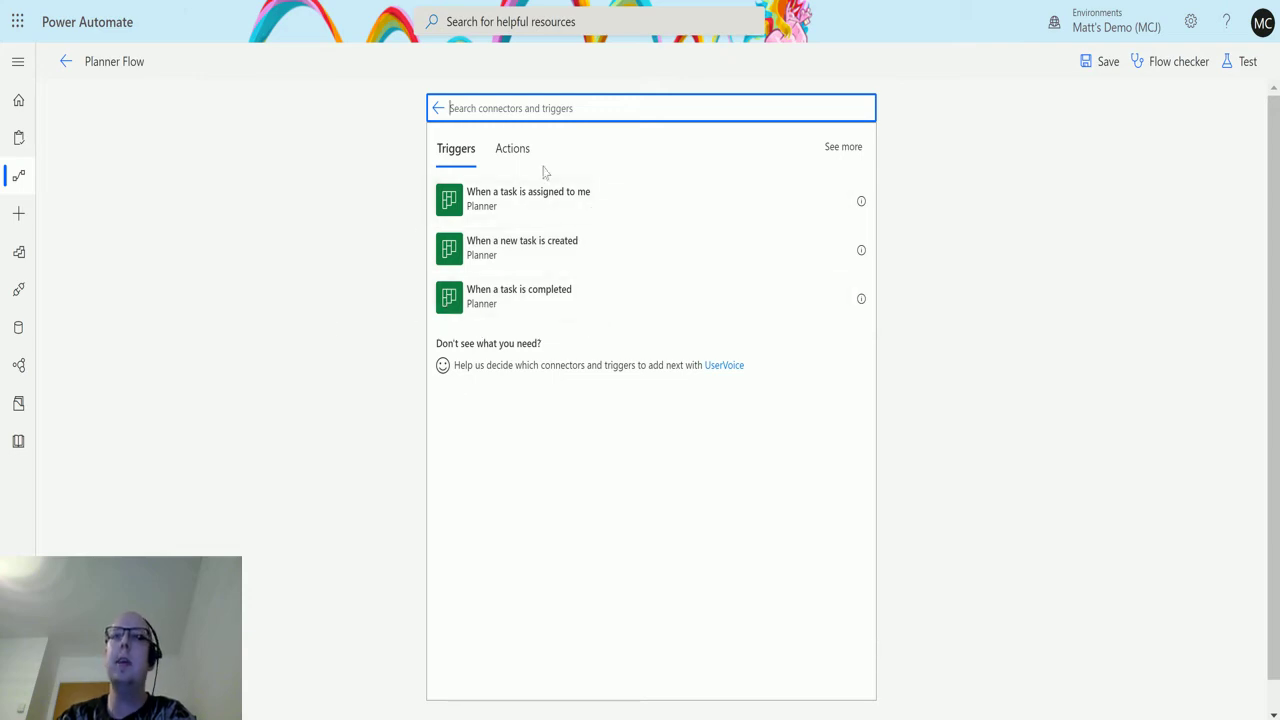
{"action": "left_click", "coordinate": [582, 203]}
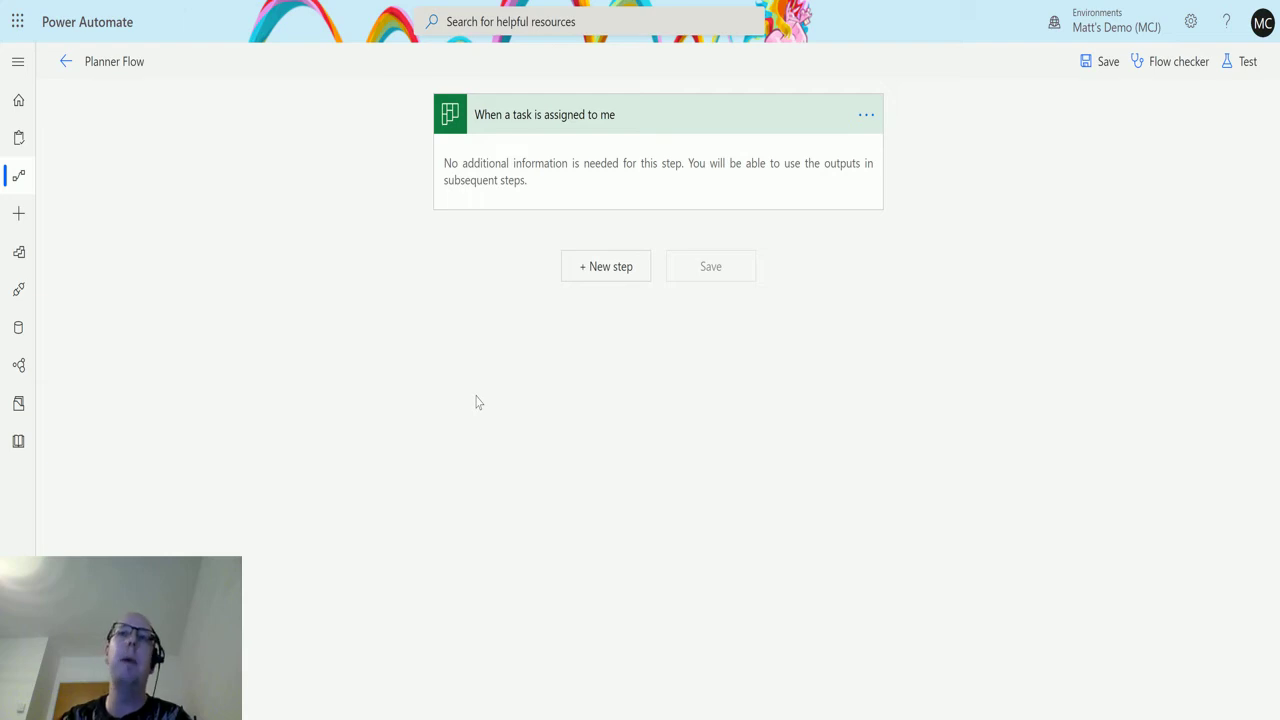
Add a Compose action after the trigger with the dynamic value Title as its Inputs
{"action": "left_click", "coordinate": [606, 264]}
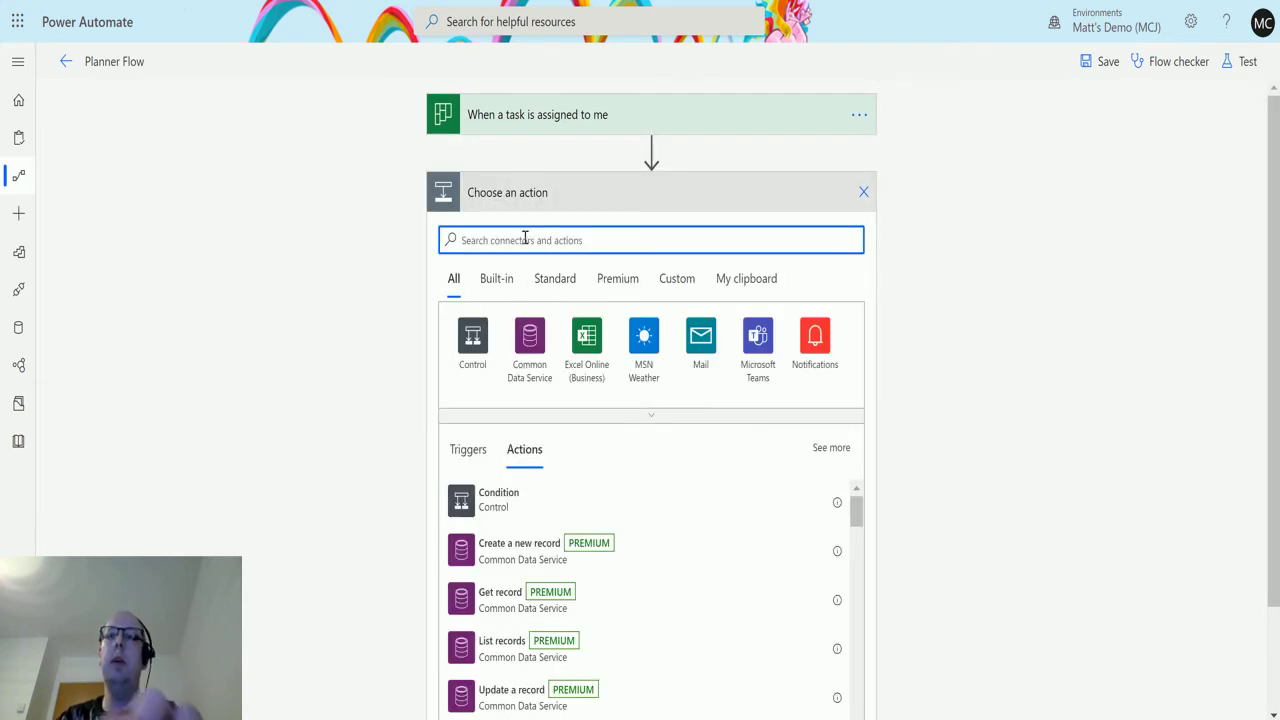
{"action": "type", "text": "compose"}
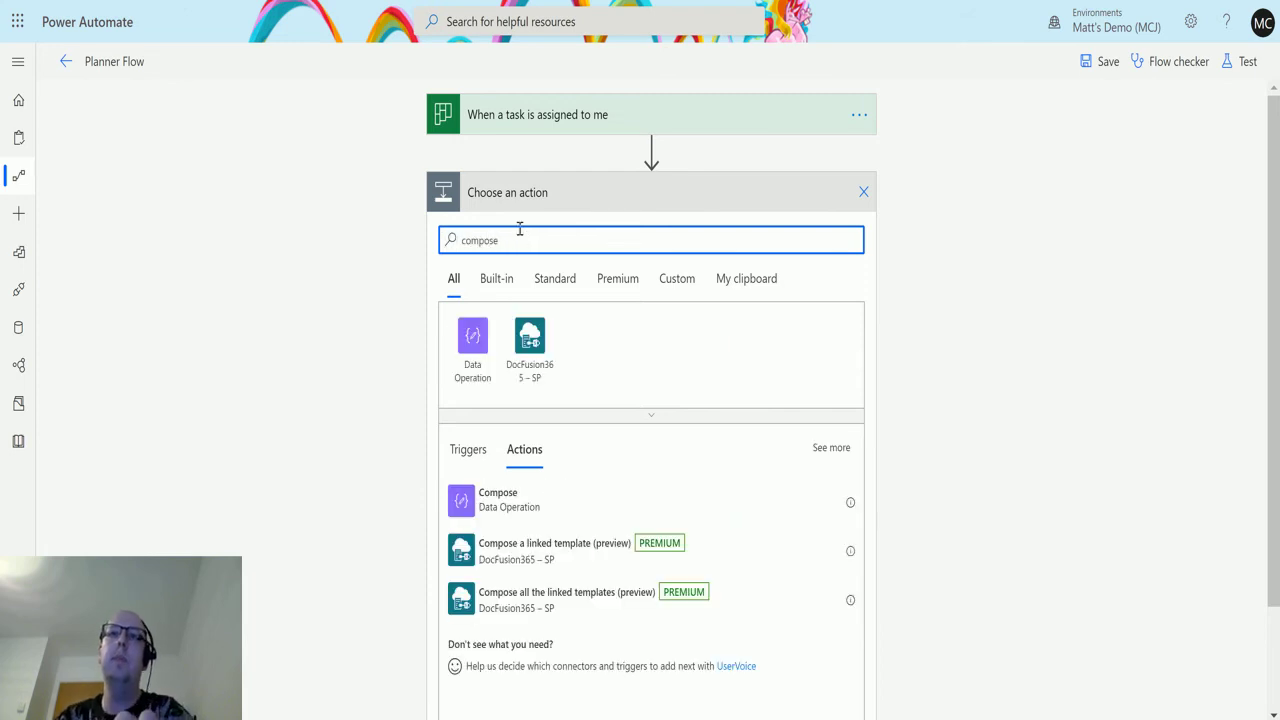
{"action": "left_click", "coordinate": [550, 512]}
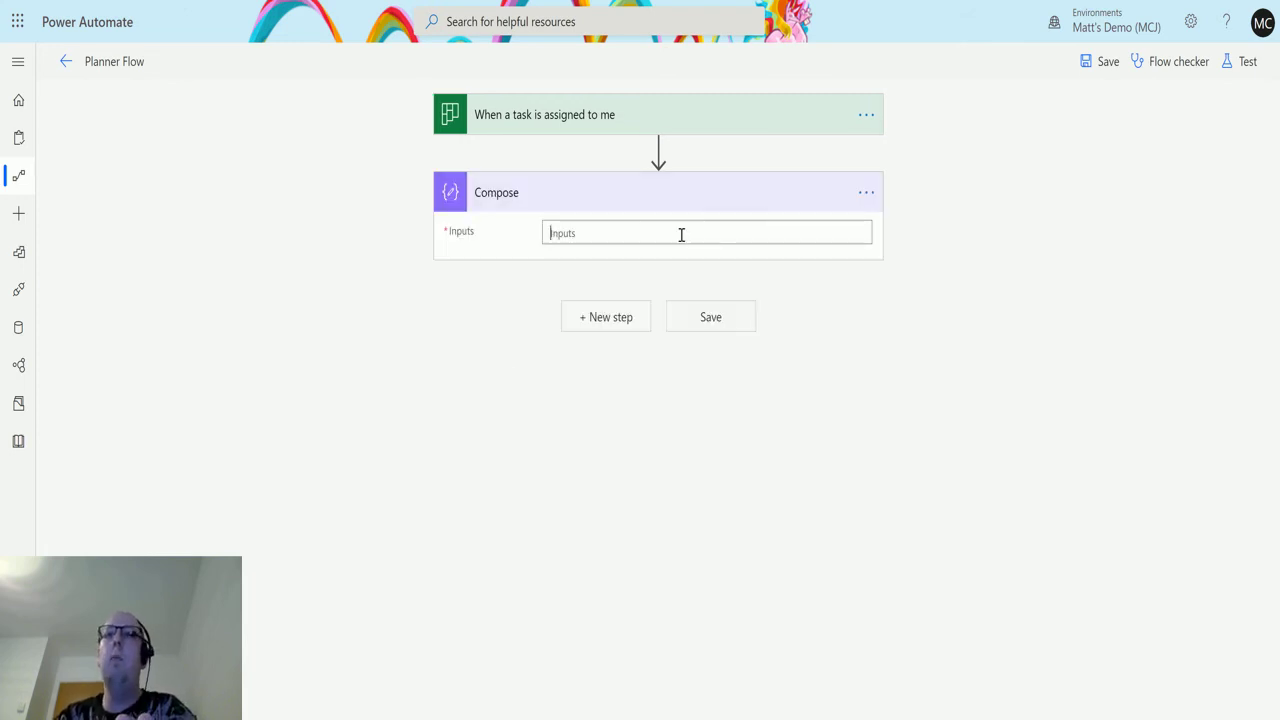
{"action": "left_click", "coordinate": [681, 234]}
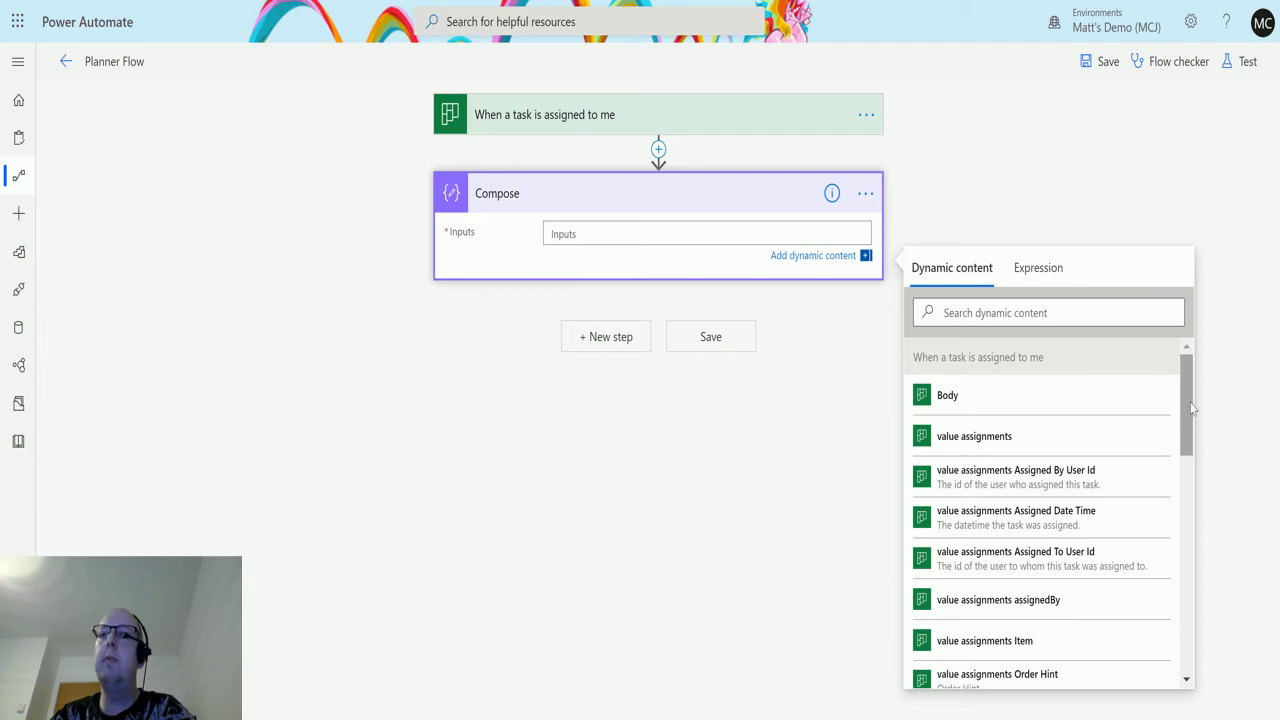
{"action": "left_click_drag", "start_coordinate": [1190, 378], "coordinate": [1190, 598]}
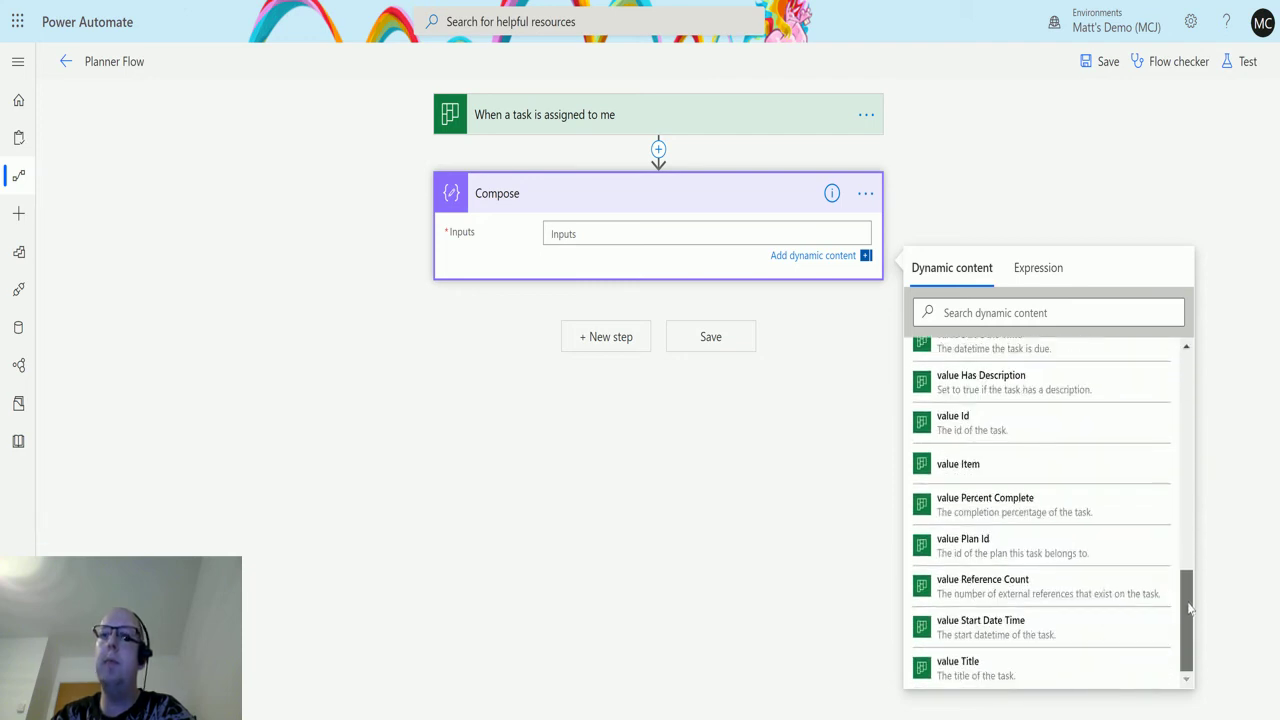
{"action": "left_click", "coordinate": [980, 684]}
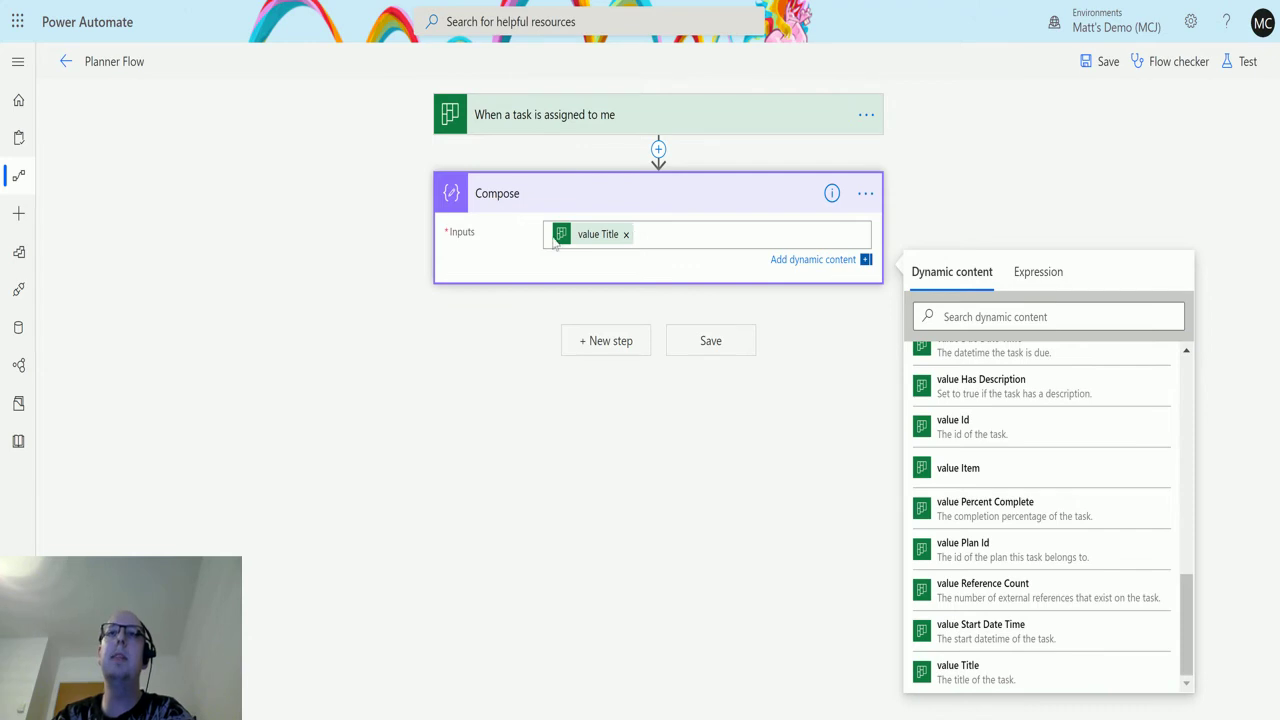
{"action": "left_click", "coordinate": [658, 117]}
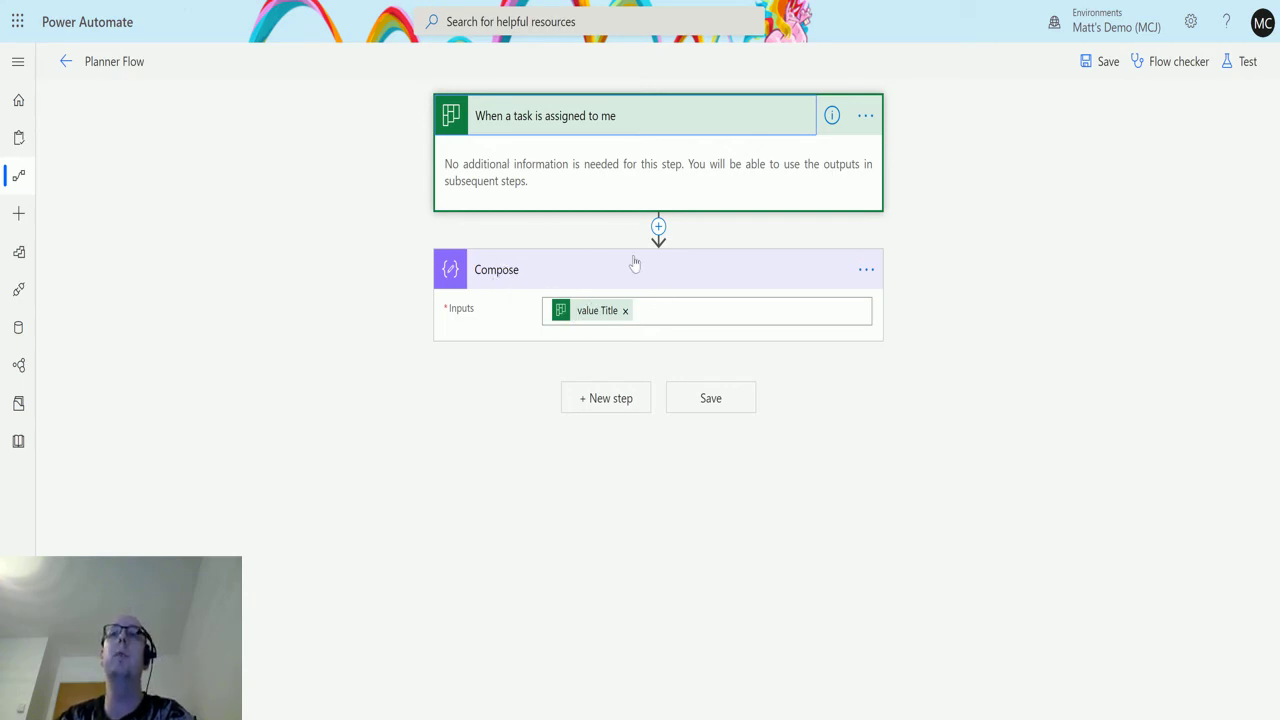
Save and test the flow, choosing to perform the trigger action yourself, then go to Planner
{"action": "left_click", "coordinate": [1245, 64]}
{"action": "left_click", "coordinate": [1046, 104]}
{"action": "left_click", "coordinate": [1083, 186]}
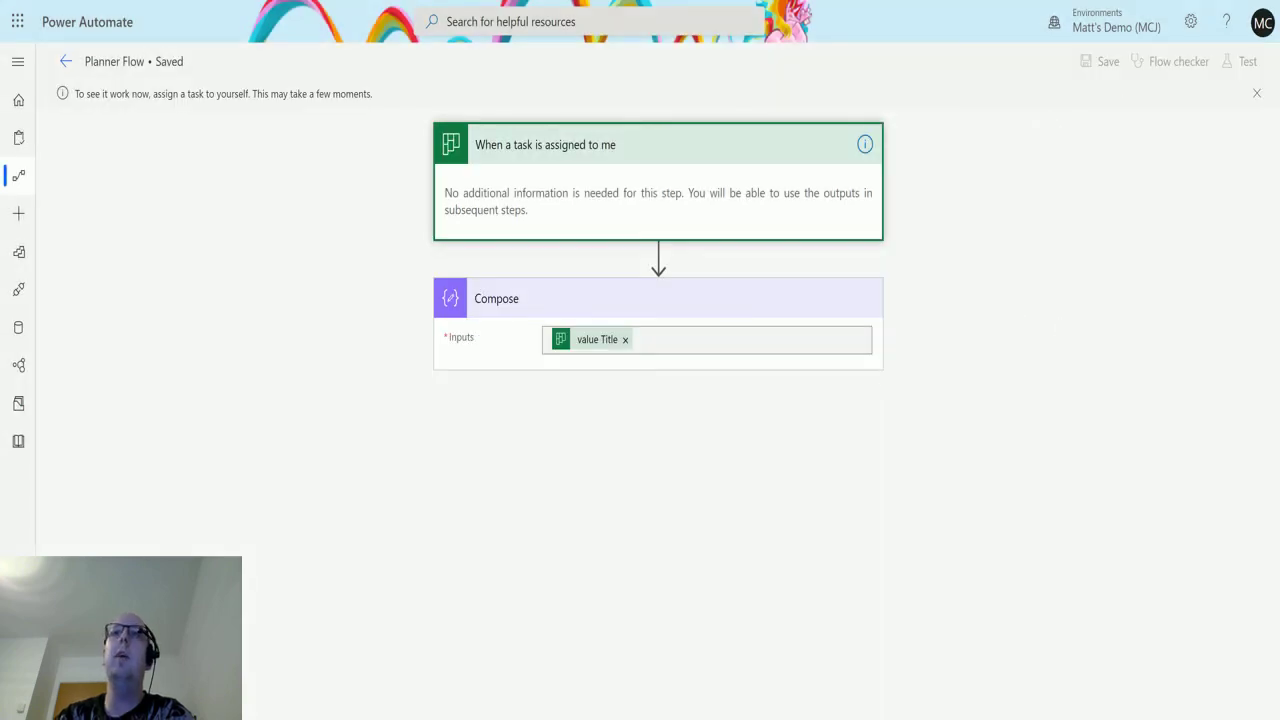
{"action": "key", "text": "alt+Tab"}
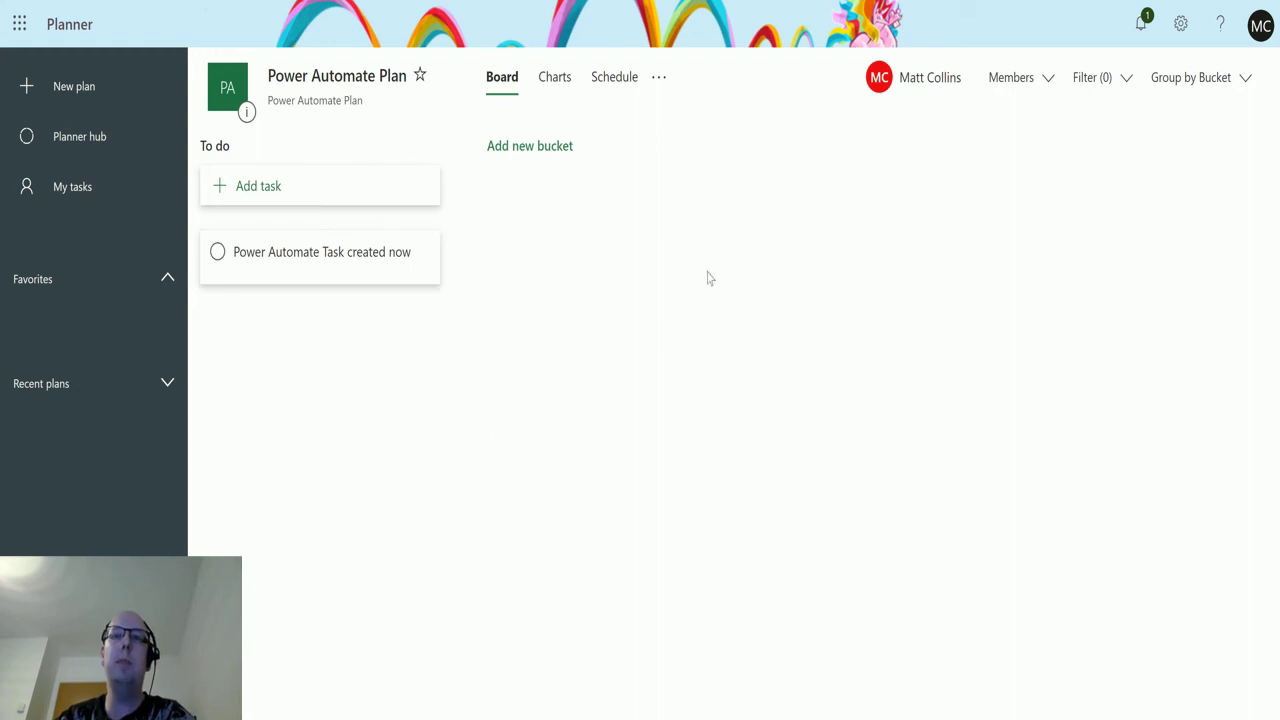
Assign 'Power Automate Task created now' to yourself from its task details
{"action": "left_click", "coordinate": [358, 270]}
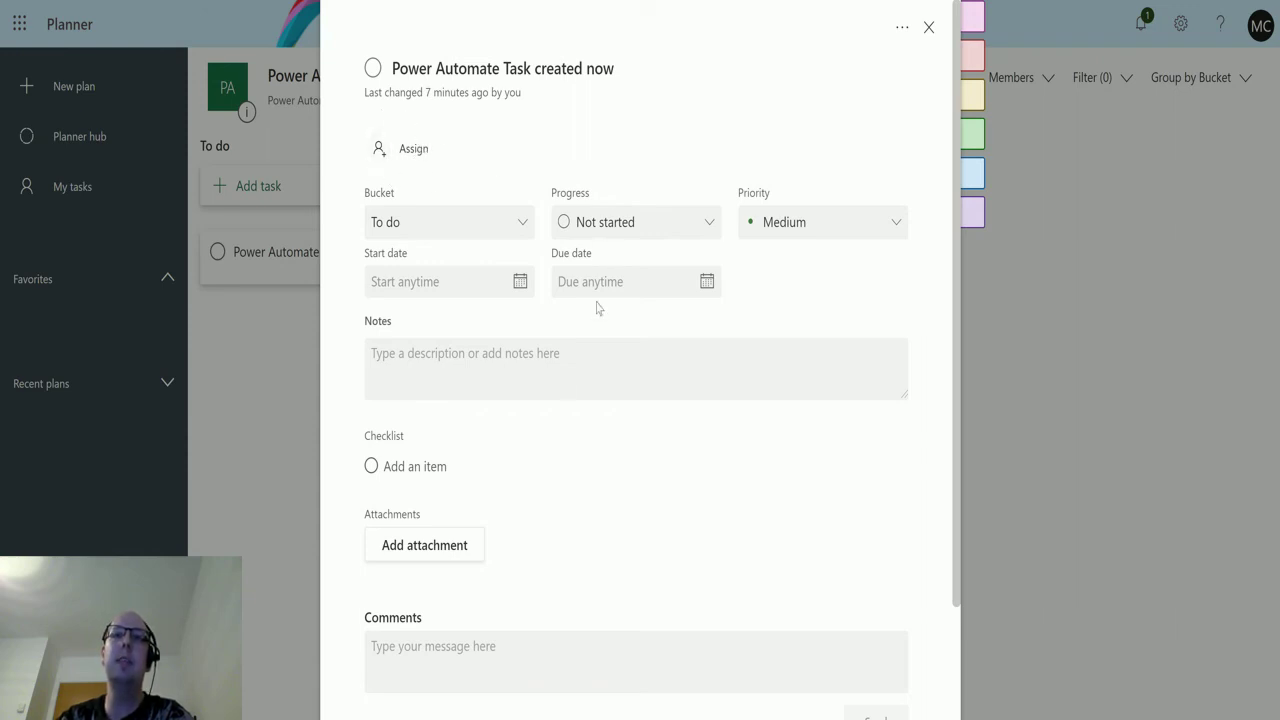
{"action": "left_click", "coordinate": [415, 152]}
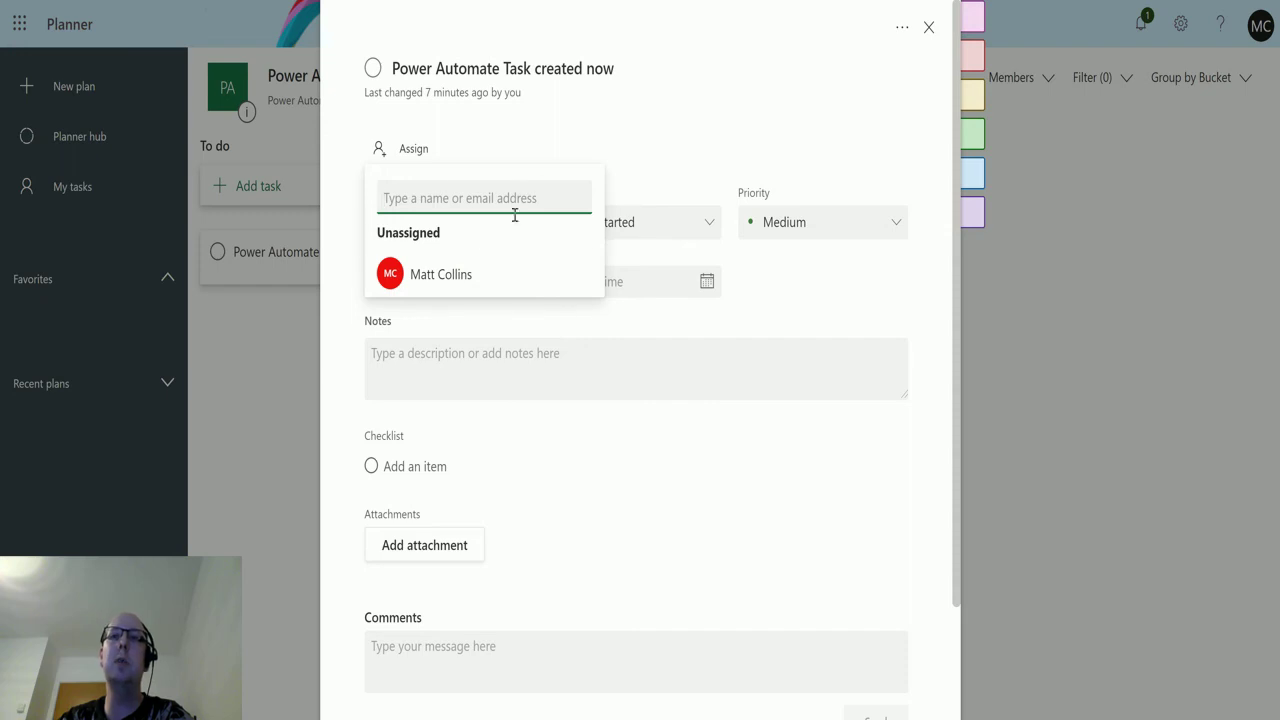
{"action": "left_click", "coordinate": [437, 282]}
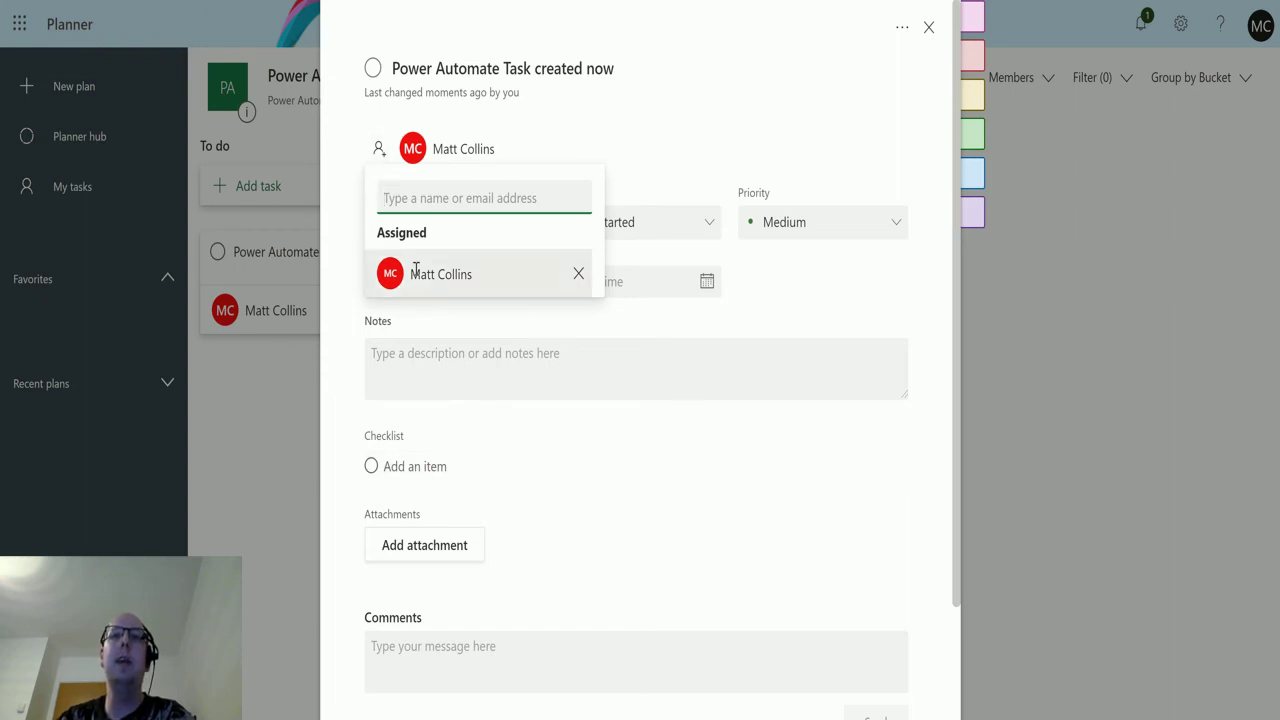
{"action": "left_click", "coordinate": [700, 140]}
{"action": "left_click", "coordinate": [929, 27]}
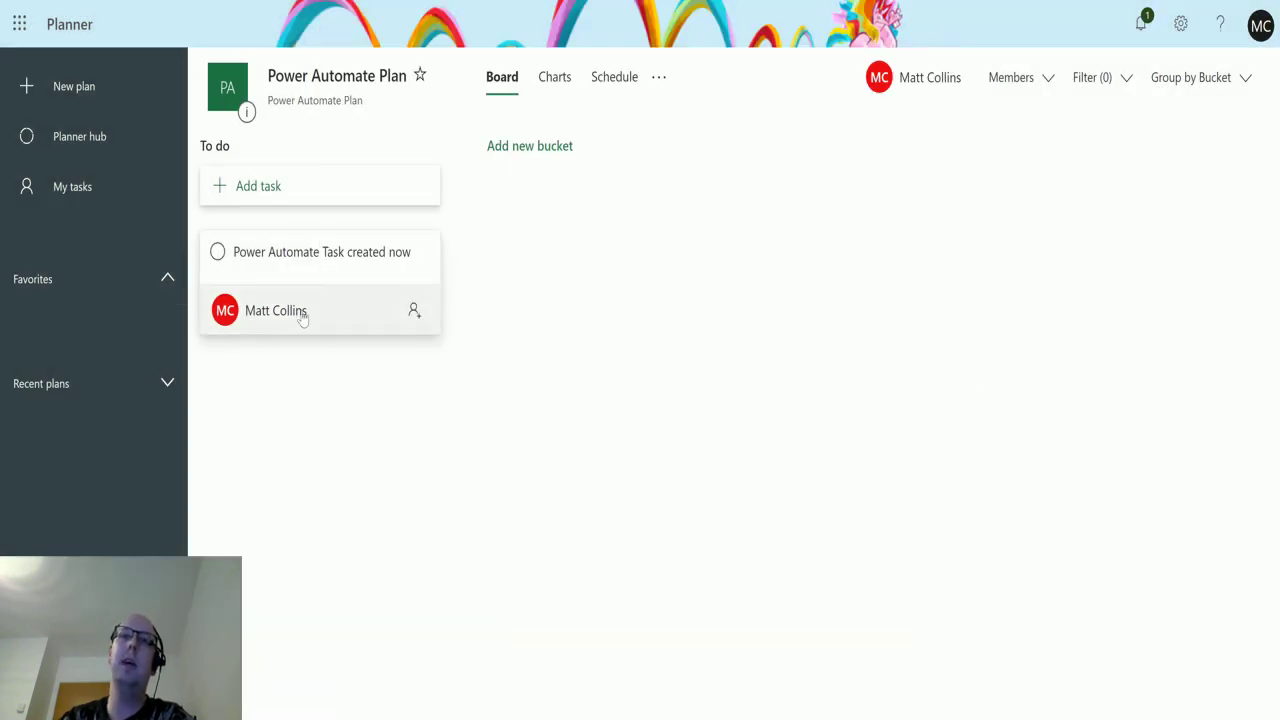
Remove the task's assignee, then reassign the task to yourself and close its details
{"action": "left_click", "coordinate": [416, 310]}
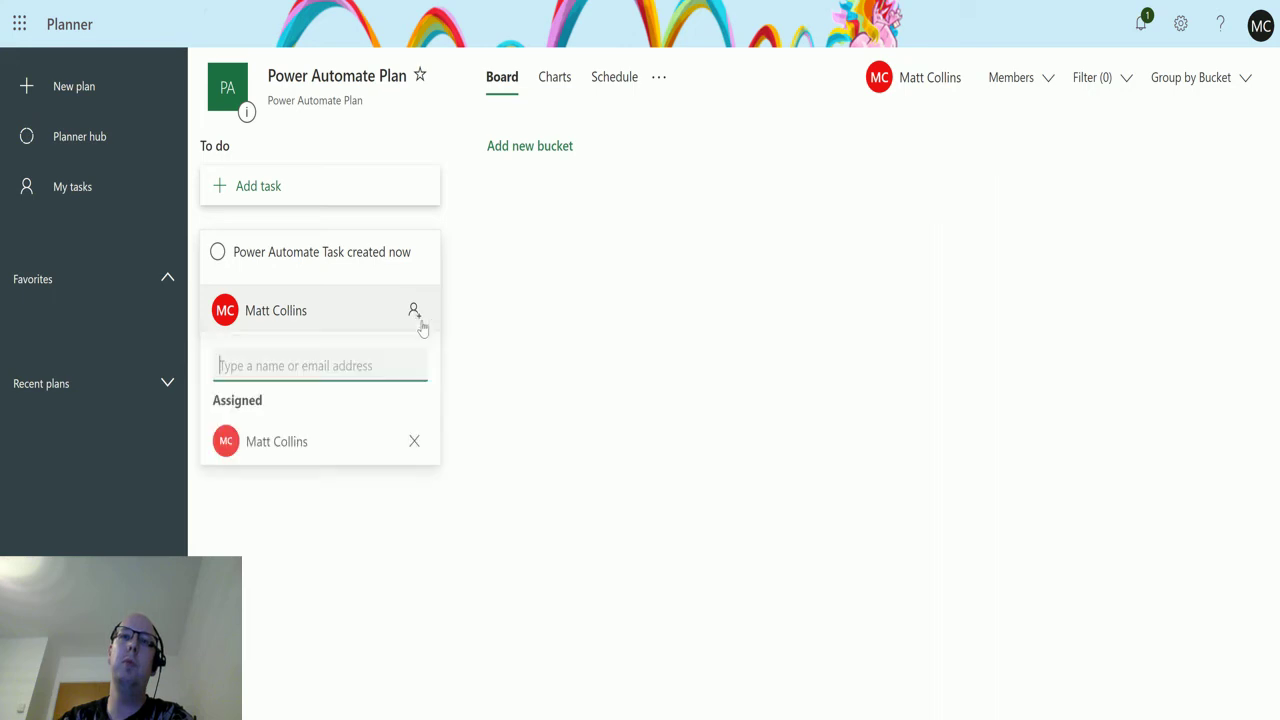
{"action": "left_click", "coordinate": [415, 445]}
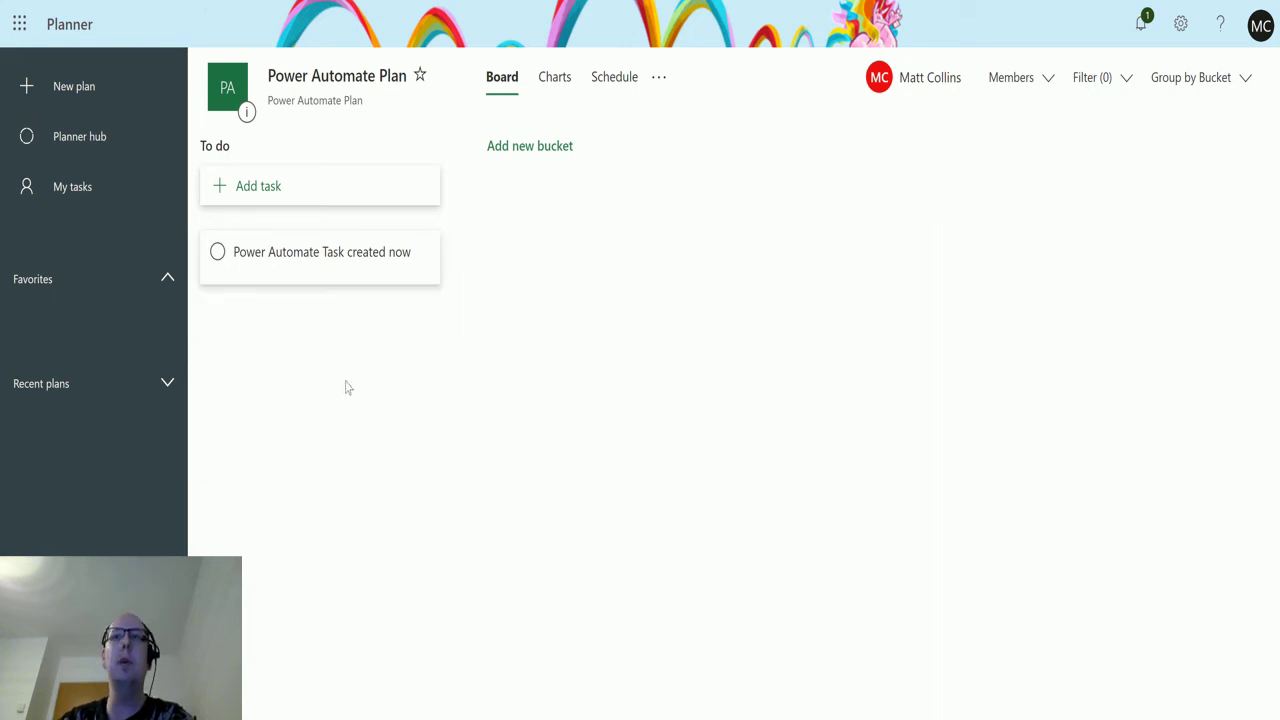
{"action": "left_click", "coordinate": [400, 257]}
{"action": "left_click", "coordinate": [929, 28]}
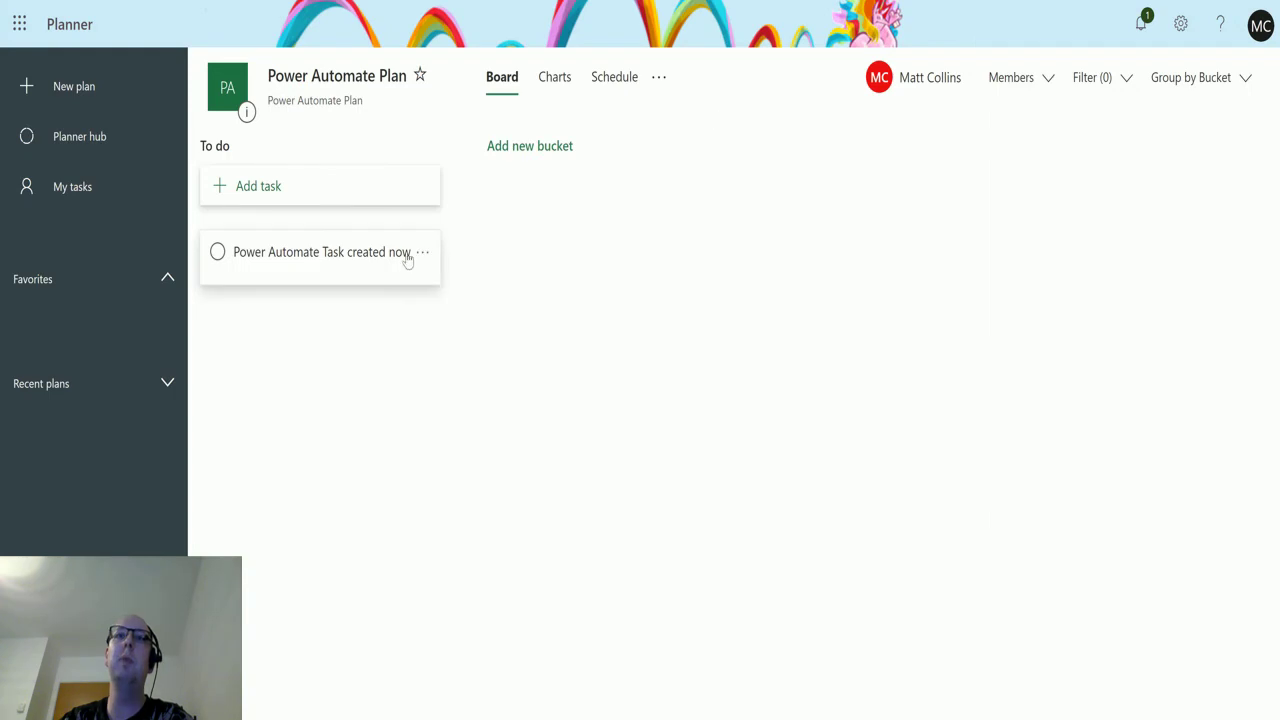
{"action": "left_click", "coordinate": [404, 257]}
{"action": "left_click", "coordinate": [412, 150]}
{"action": "left_click", "coordinate": [423, 272]}
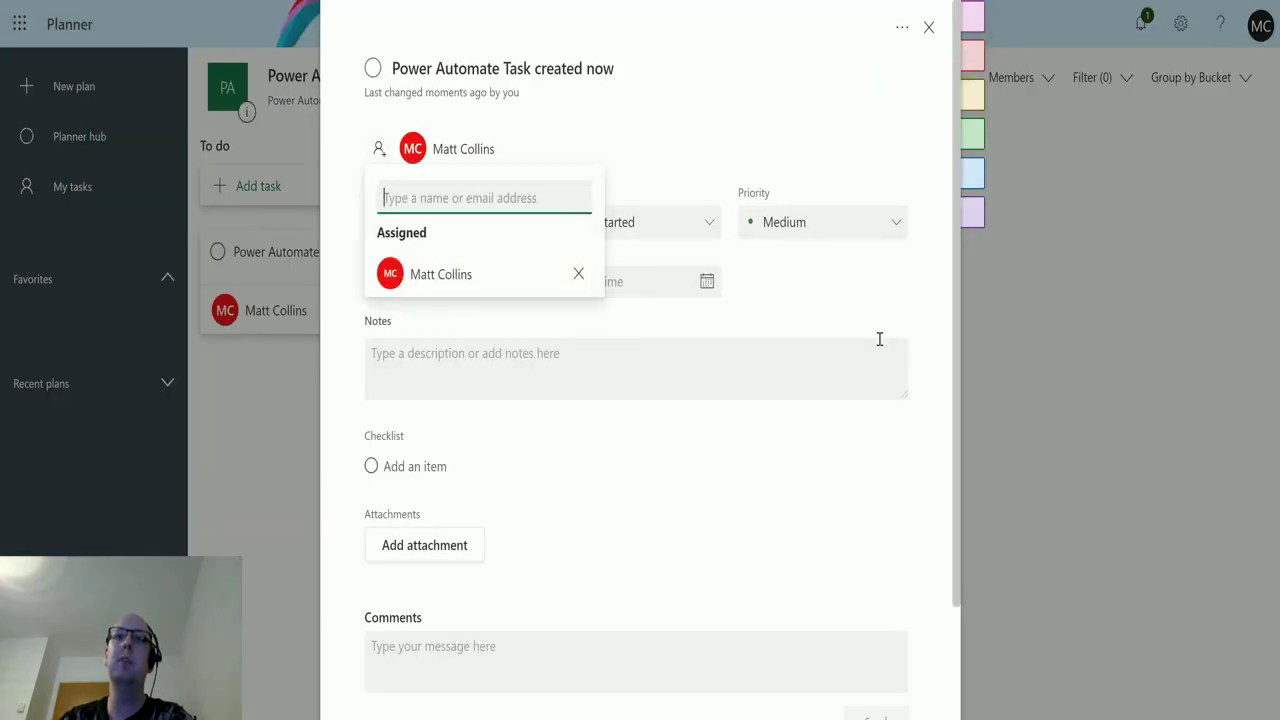
{"action": "left_click", "coordinate": [931, 29]}
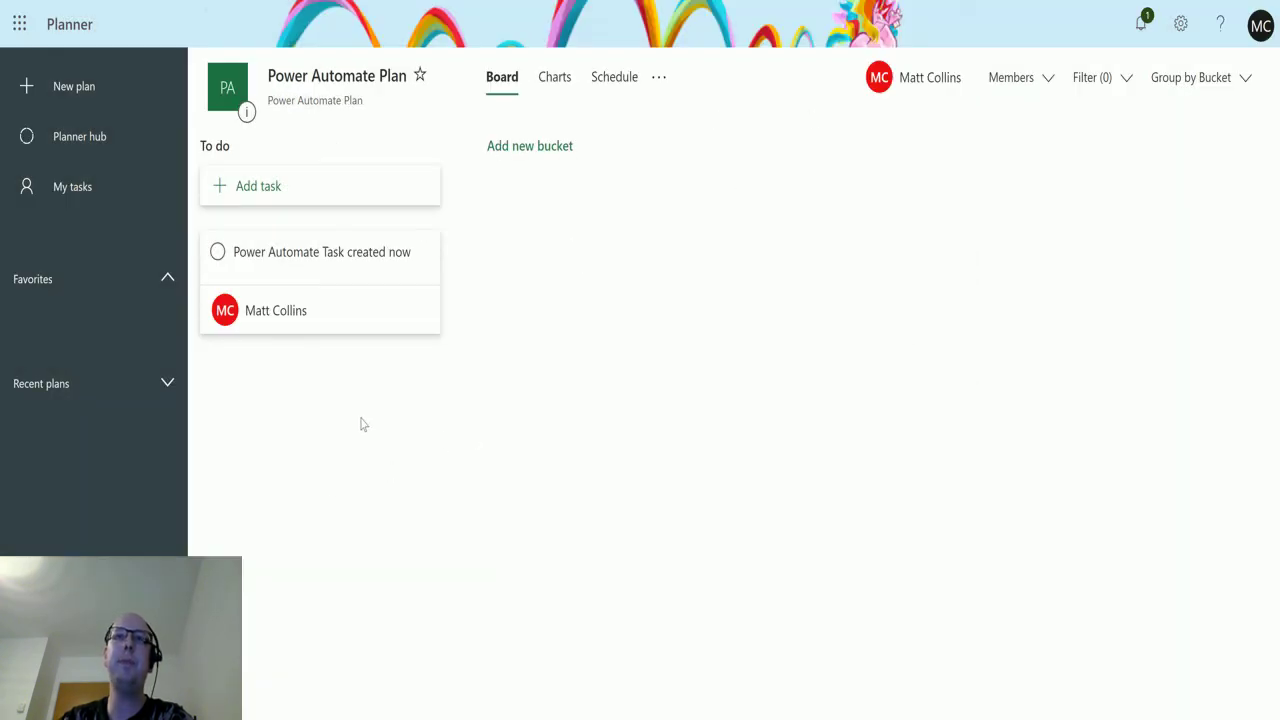
Open Planner Flow's most recent run, from 4/26/2020 7:01:30 PM, on its details page
{"action": "key", "text": "ctrl+Tab"}
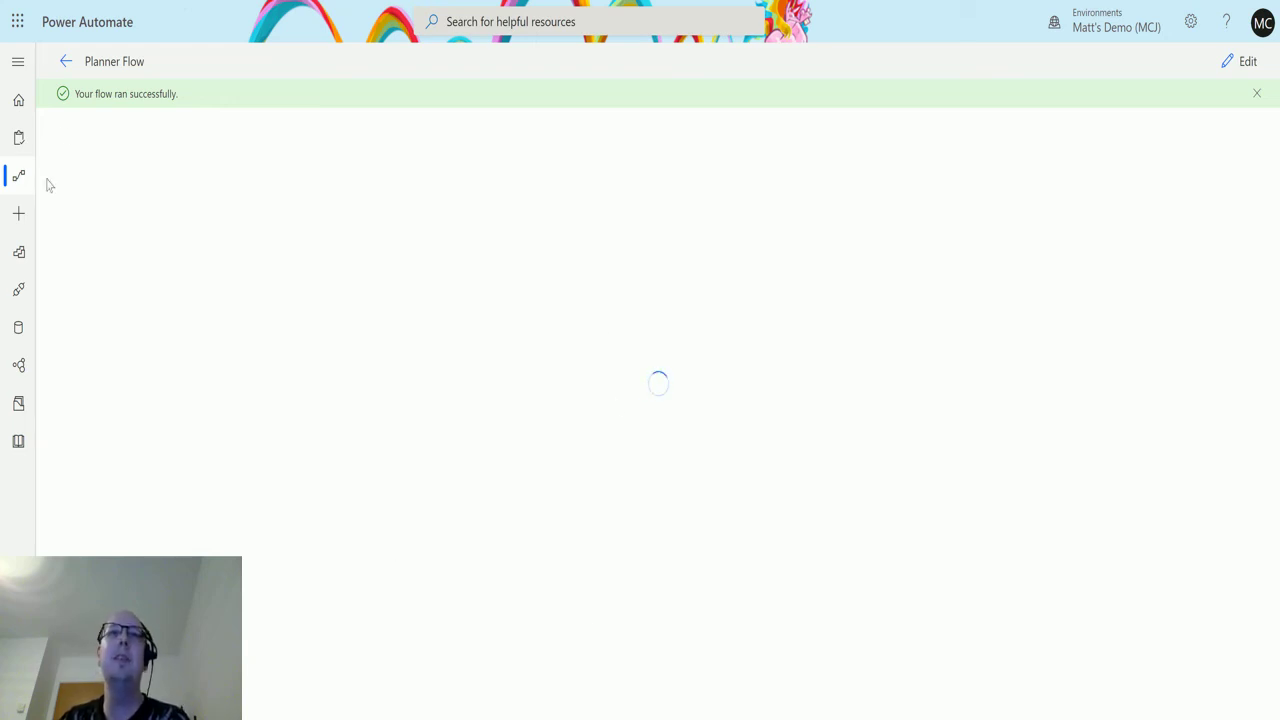
{"action": "left_click", "coordinate": [66, 62]}
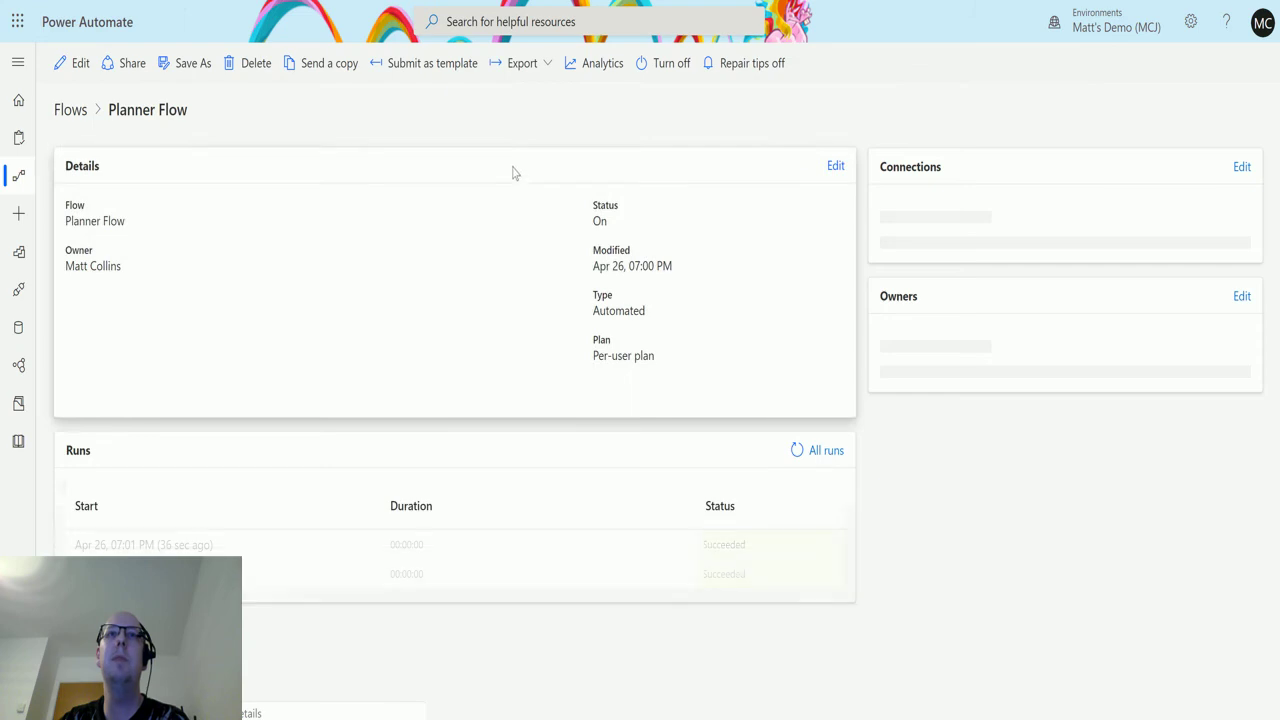
{"action": "left_click", "coordinate": [143, 545]}
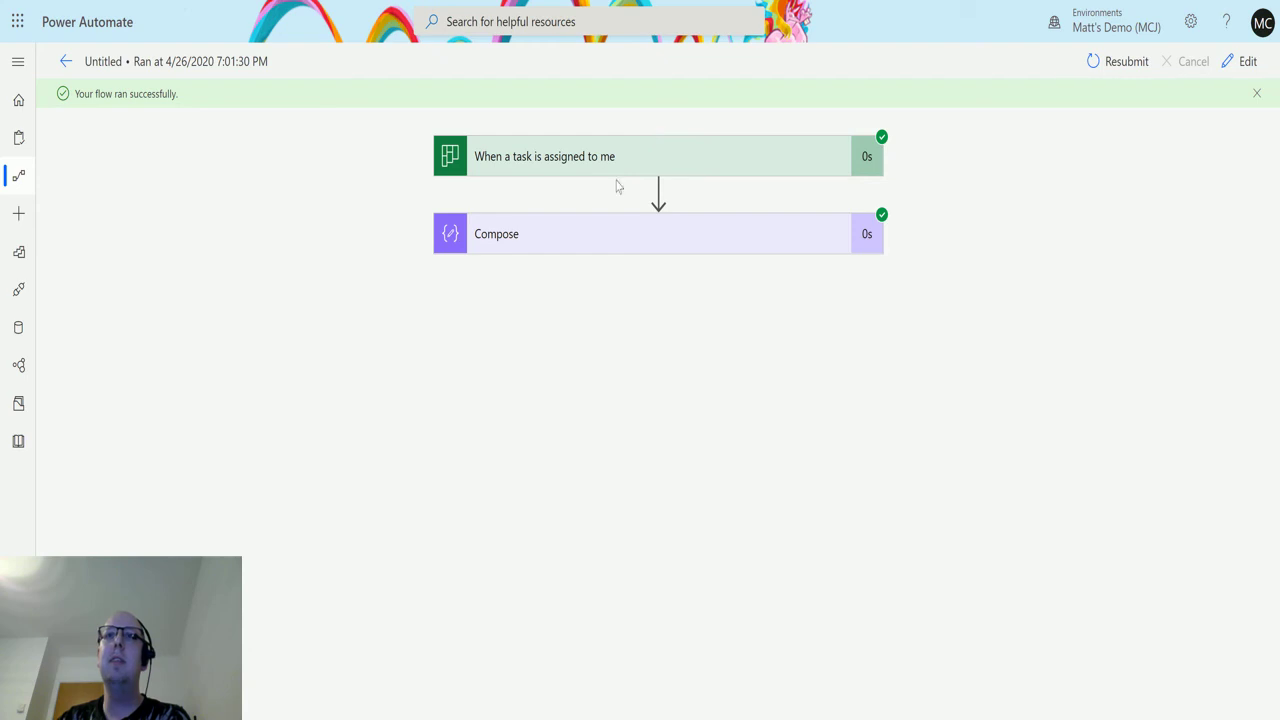
Expand the trigger and Compose cards to view their inputs and outputs
{"action": "left_click", "coordinate": [564, 165]}
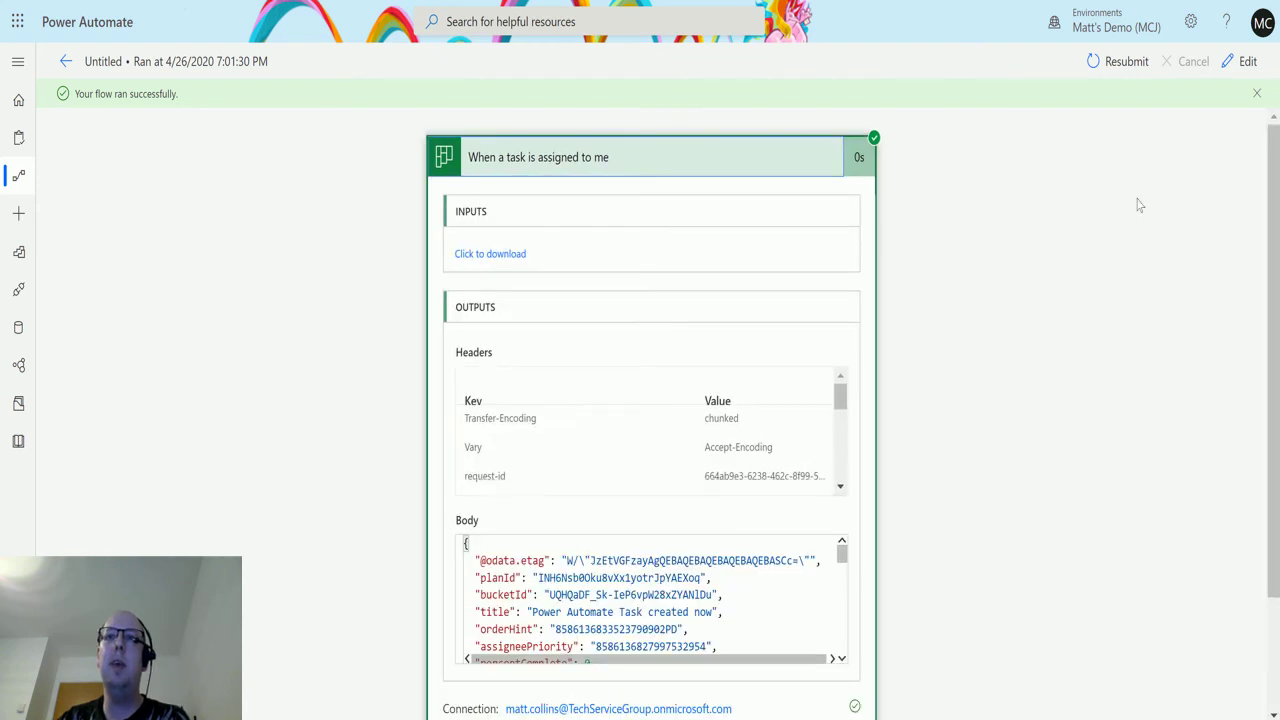
{"action": "scroll", "coordinate": [923, 414], "scroll_direction": "down", "scroll_amount": 2}
{"action": "left_click", "coordinate": [640, 649]}
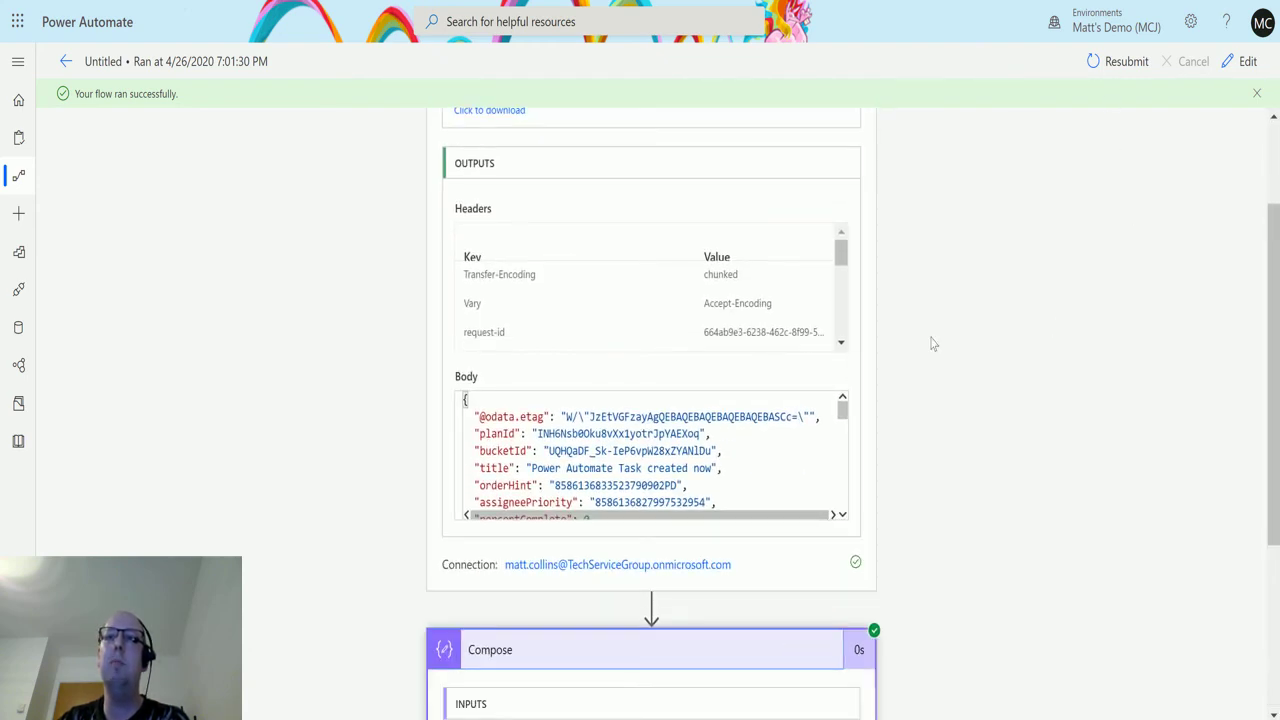
{"action": "scroll", "coordinate": [491, 600], "scroll_direction": "down", "scroll_amount": 4}
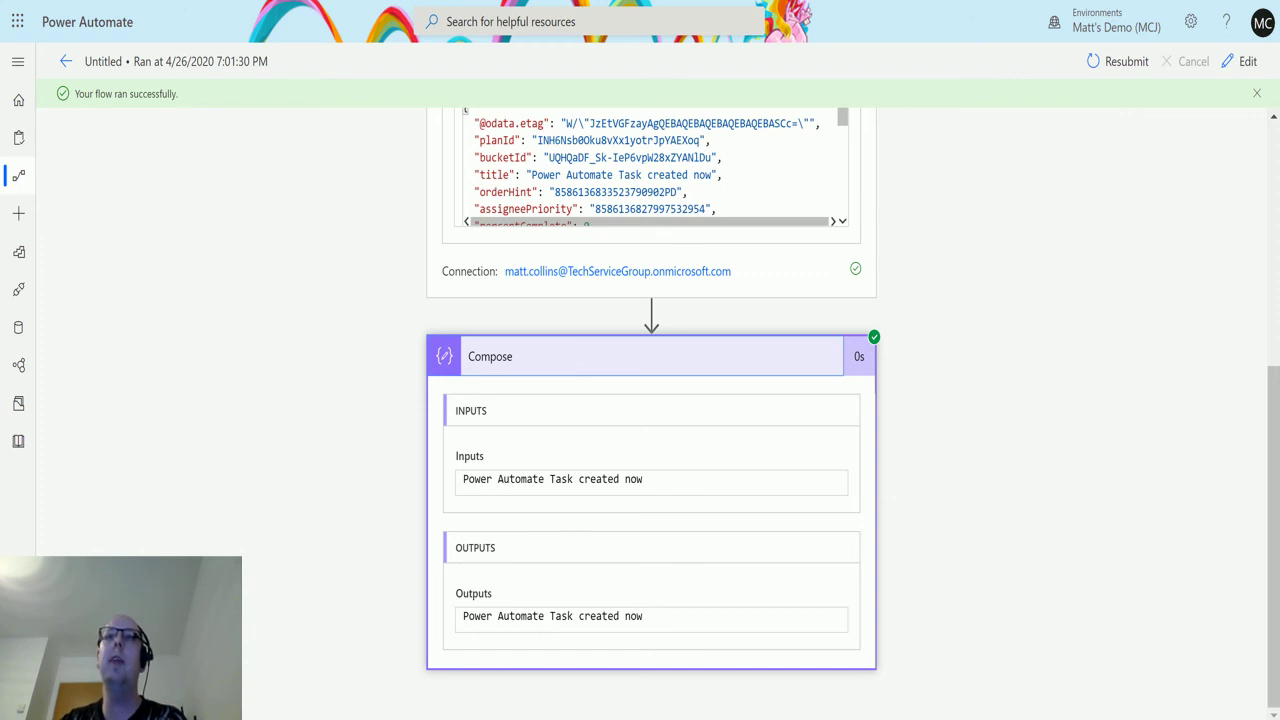
Check the output title against the Planner task, then collapse the trigger card
{"action": "key", "text": "ctrl+Tab"}
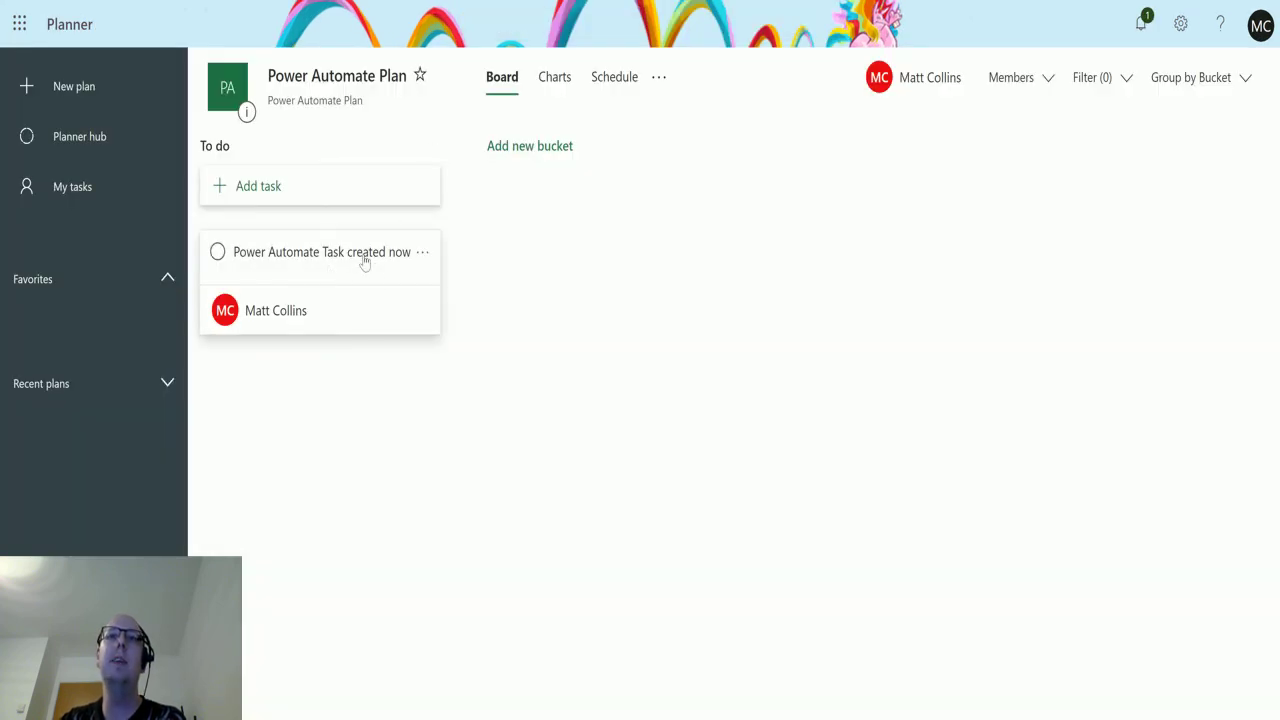
{"action": "key", "text": "ctrl+Tab"}
{"action": "scroll", "coordinate": [850, 490], "scroll_direction": "up", "scroll_amount": 5}
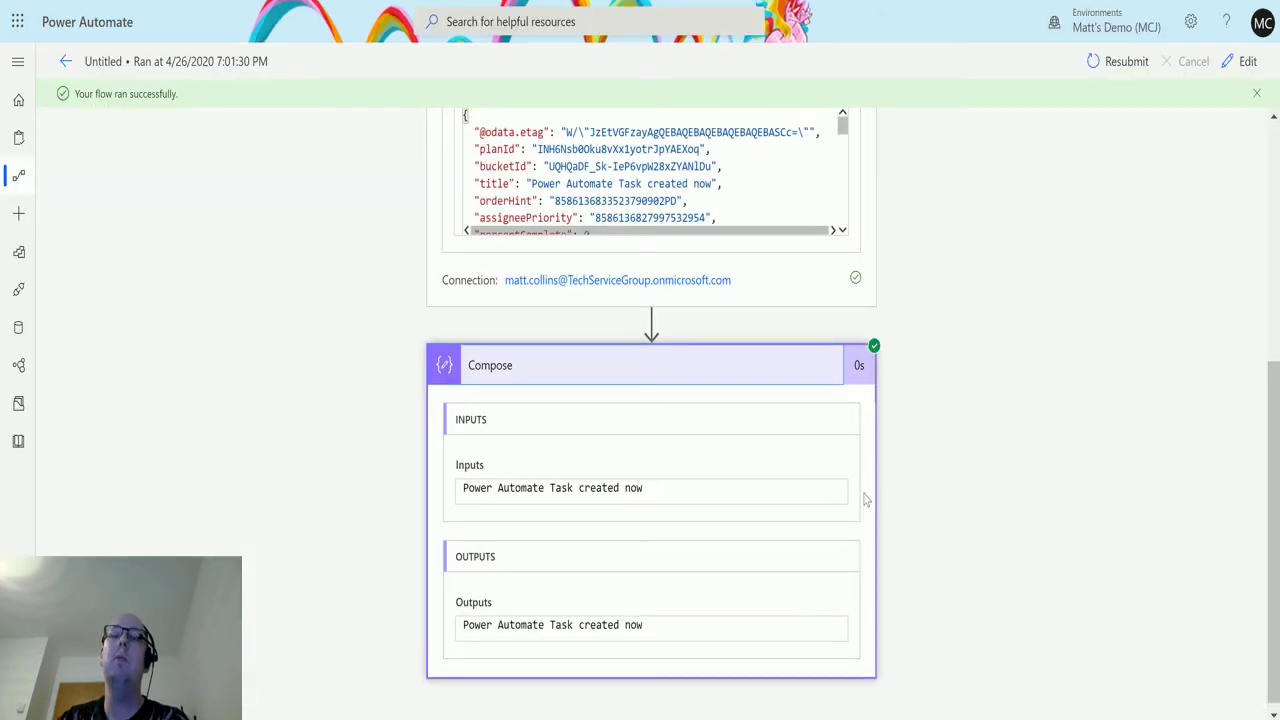
{"action": "left_click", "coordinate": [684, 140]}
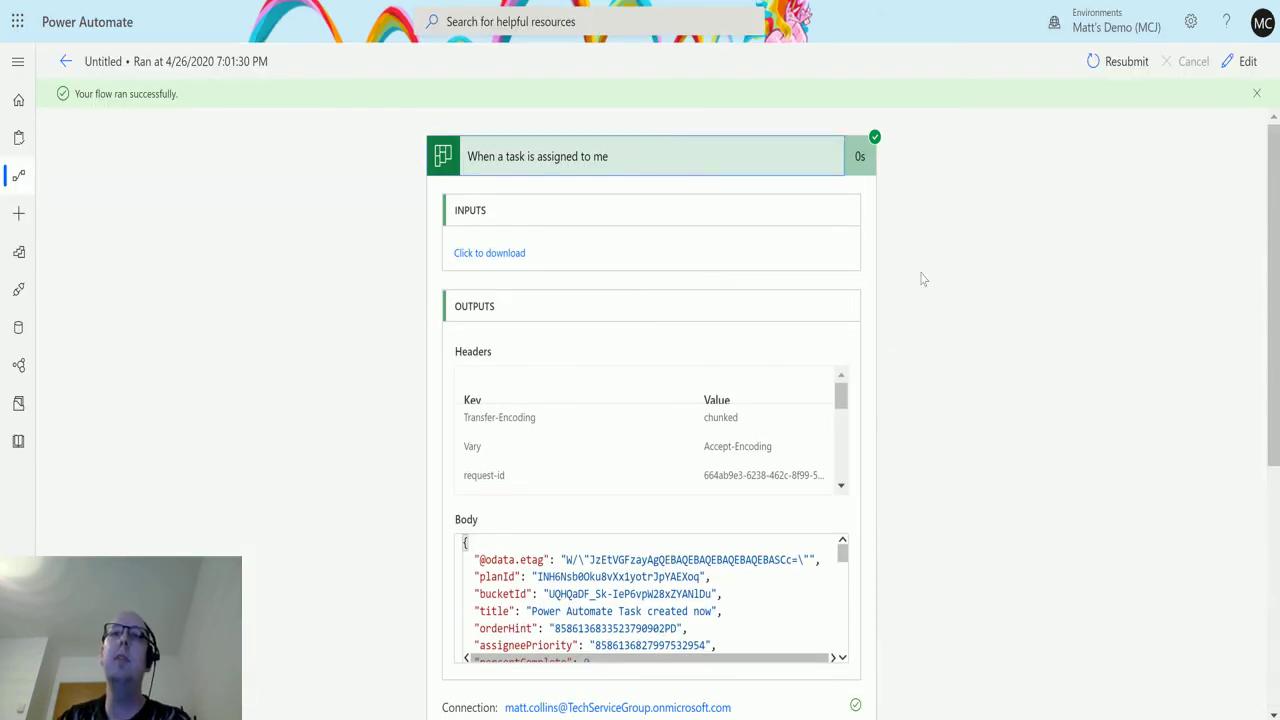